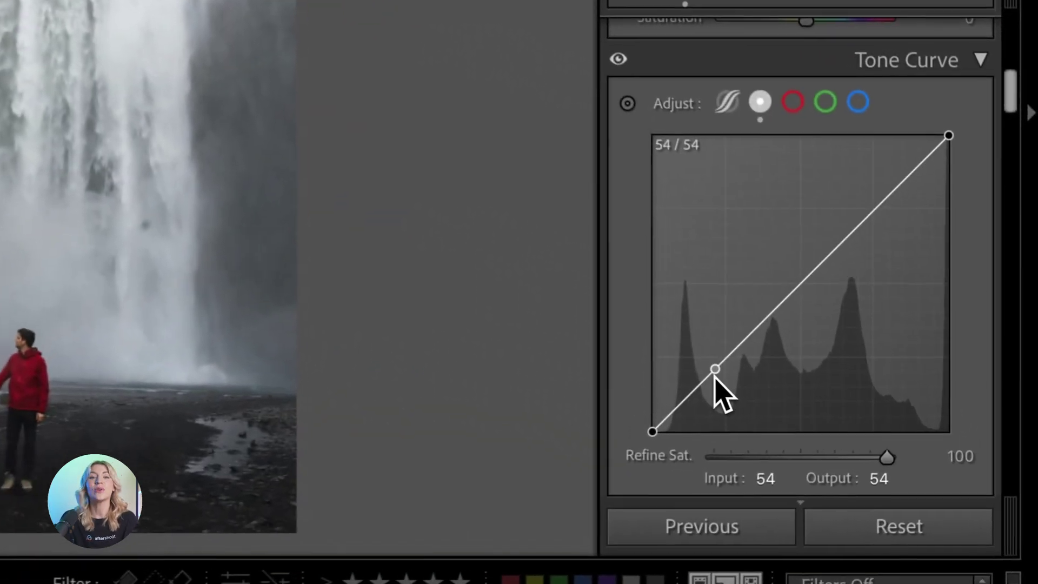
Add four control points along the point curve: shadows, midpoint, upper midtones and upper tones.
left_click(875, 391)
left_click(762, 313)
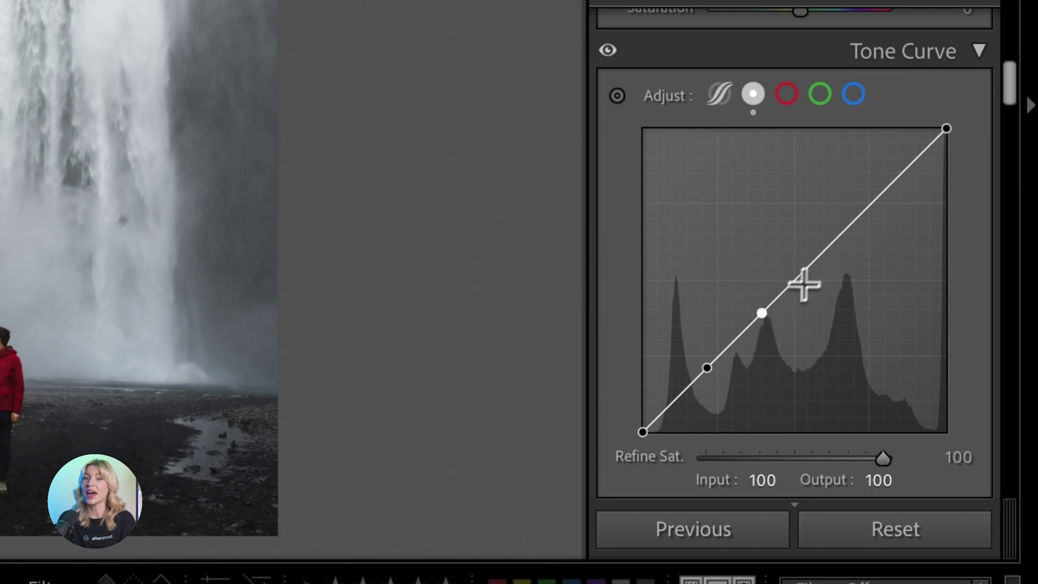
left_click(823, 252)
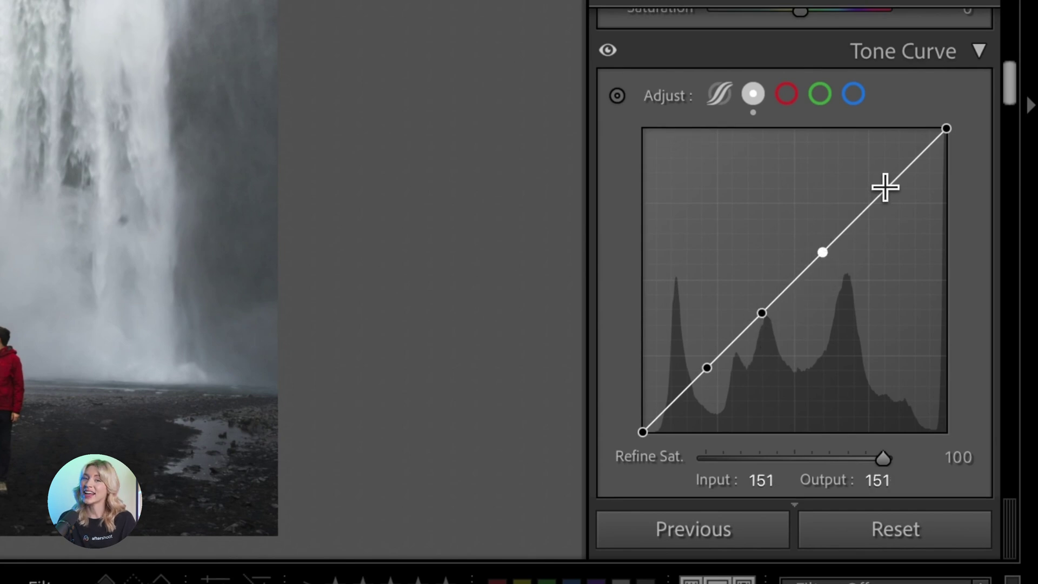
left_click(881, 194)
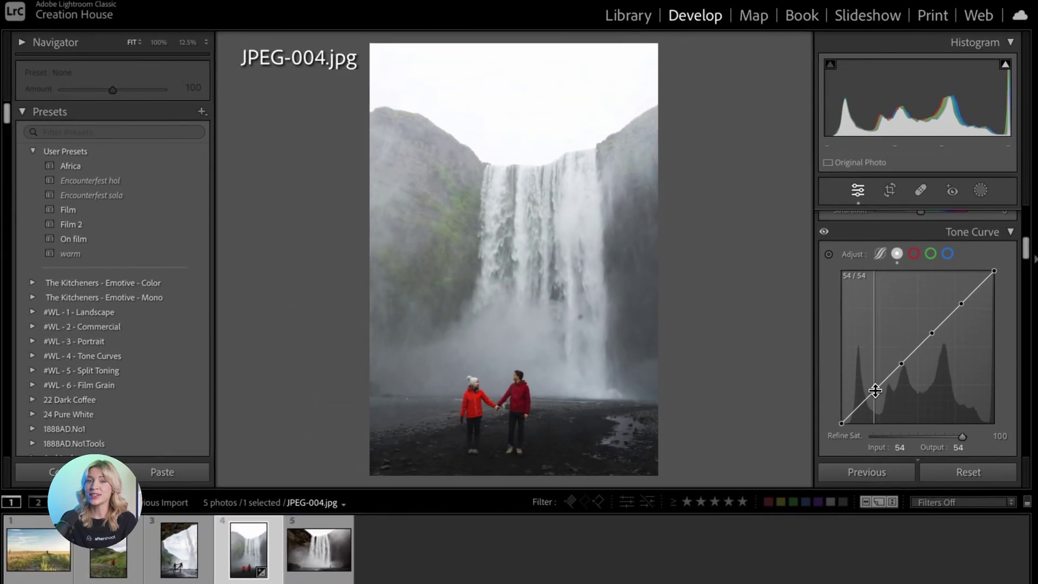
Drag the lower point up to 45/57 and the upper point down to 205/188.
left_click_drag(707, 368, 714, 373)
left_click_drag(878, 394, 870, 393)
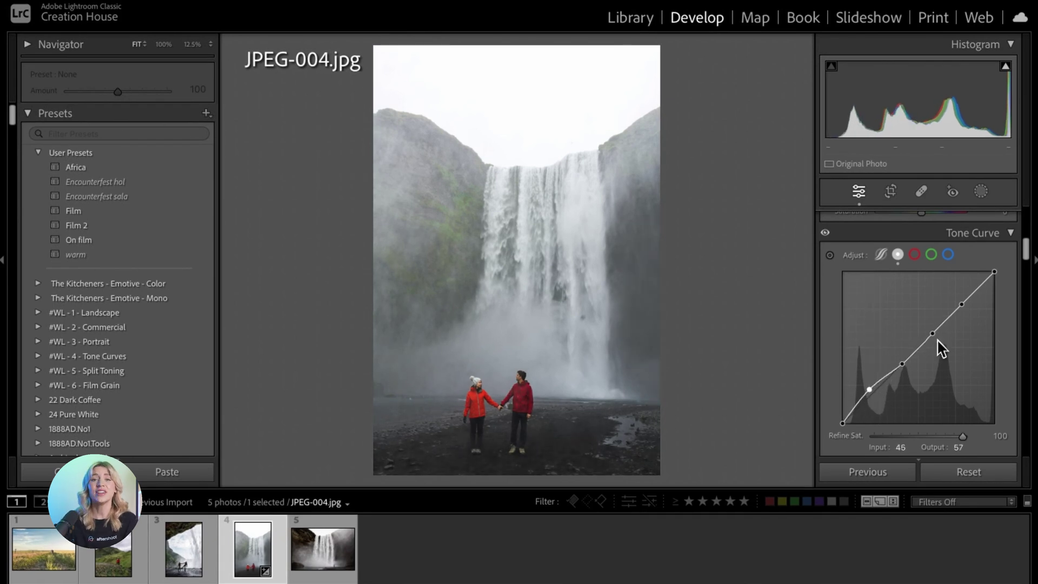
left_click_drag(931, 336, 933, 344)
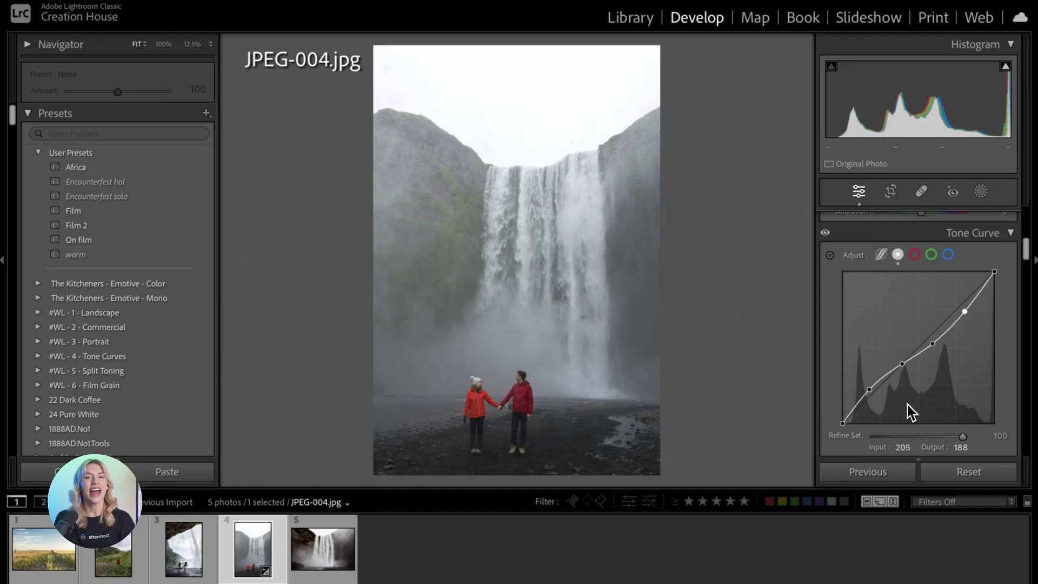
Switch the Tone Curve to the Parametric Curve and view its Highlights, Lights, Darks and Shadows sliders.
left_click(881, 257)
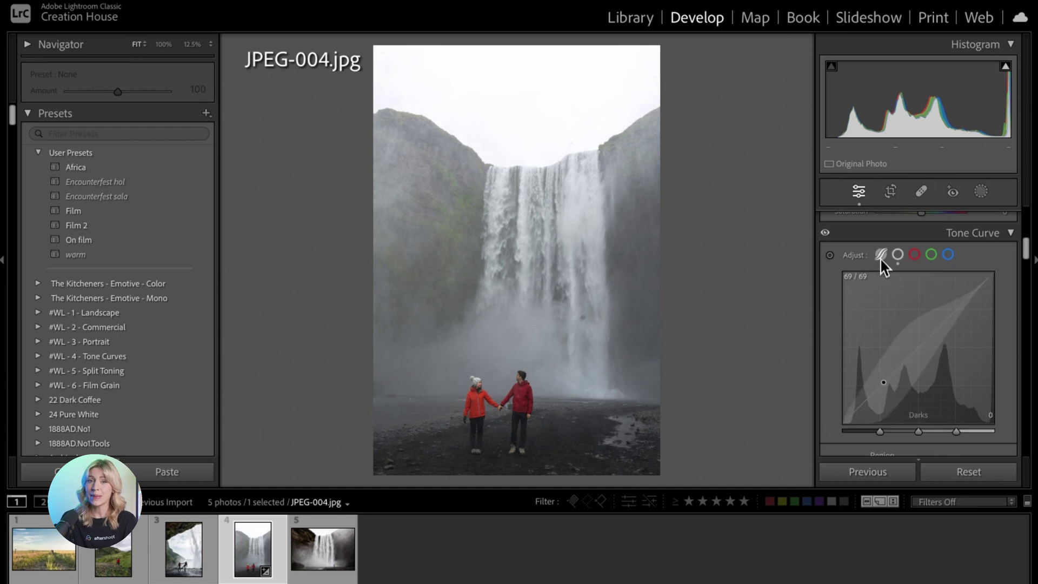
scroll(899, 352, "down", 1)
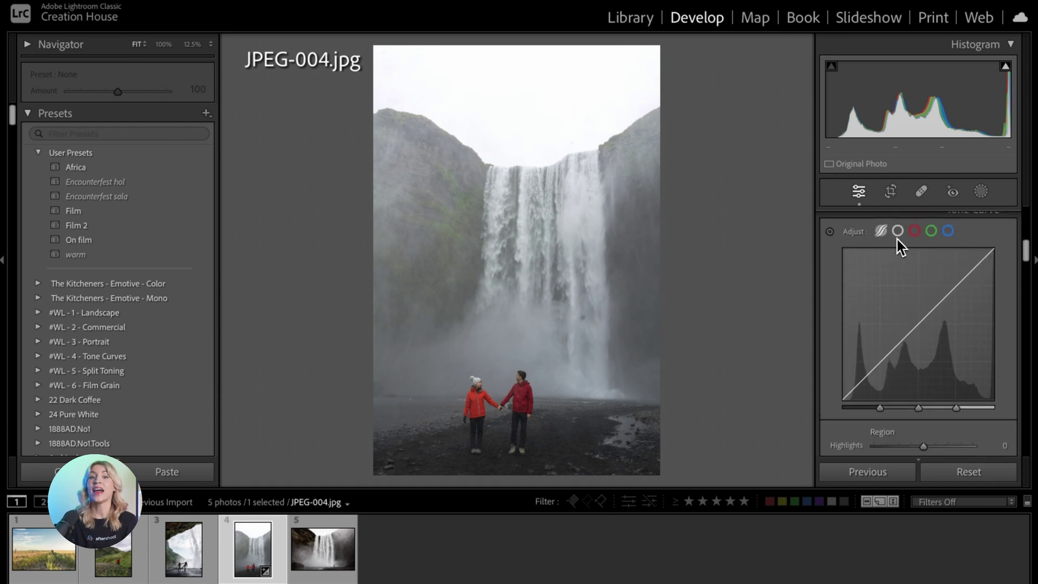
scroll(897, 343, "down", 4)
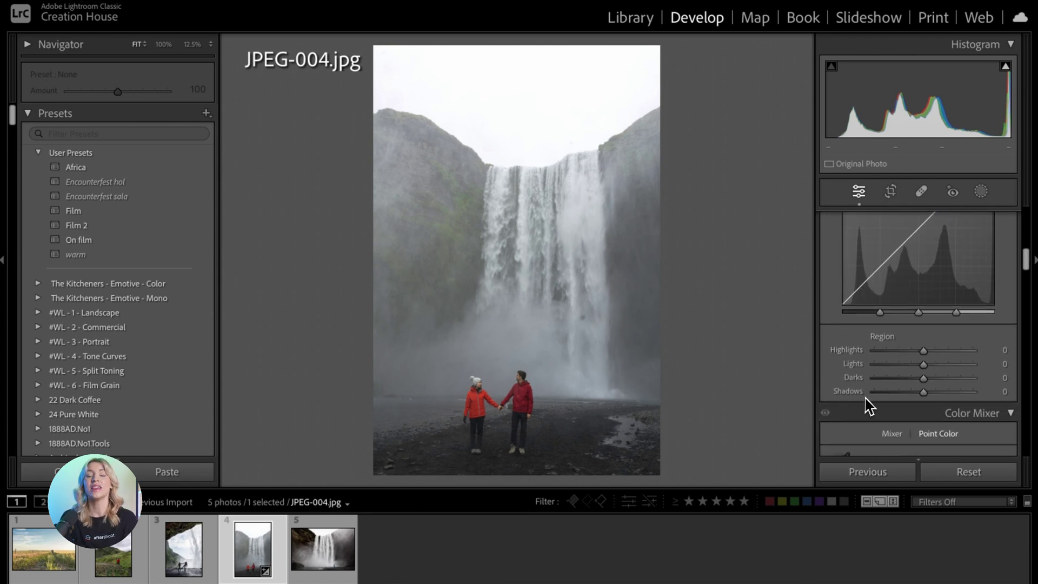
scroll(911, 382, "up", 4)
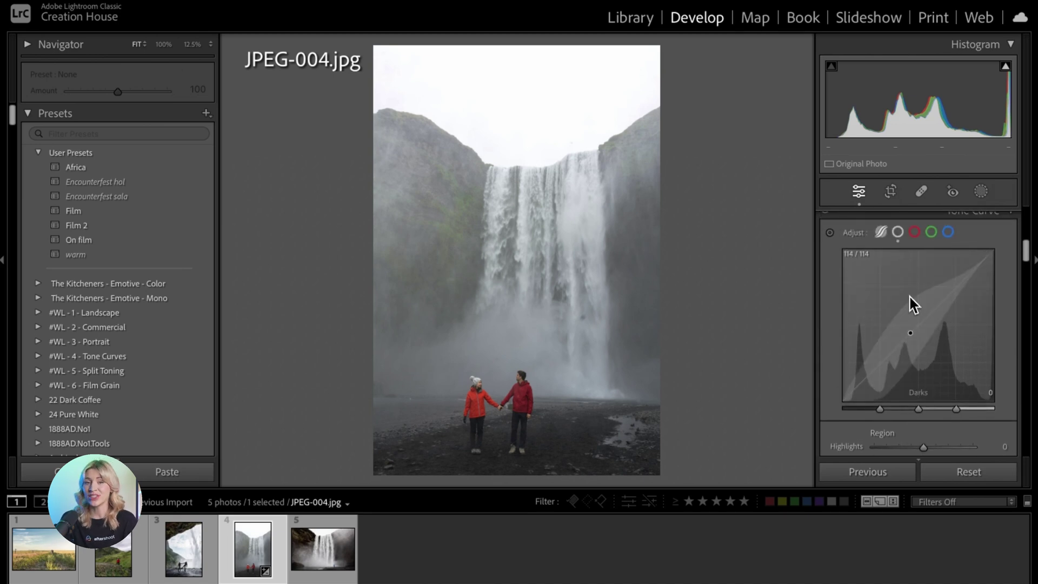
scroll(911, 298, "down", 1)
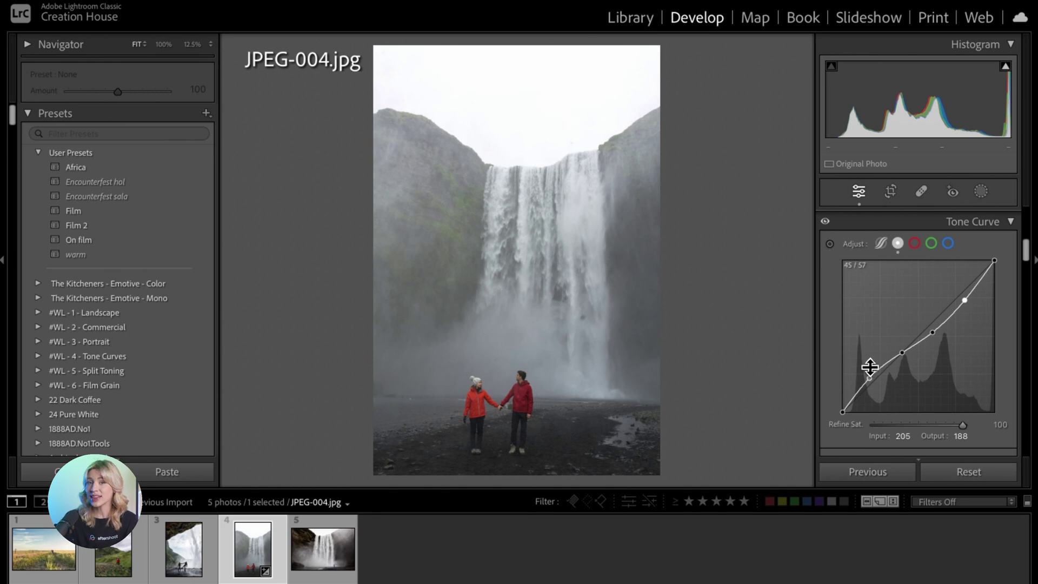
Raise a midtone point near 127/137, shift the upper point left, and drop the shadow point to 59/47.
left_click_drag(870, 378, 878, 381)
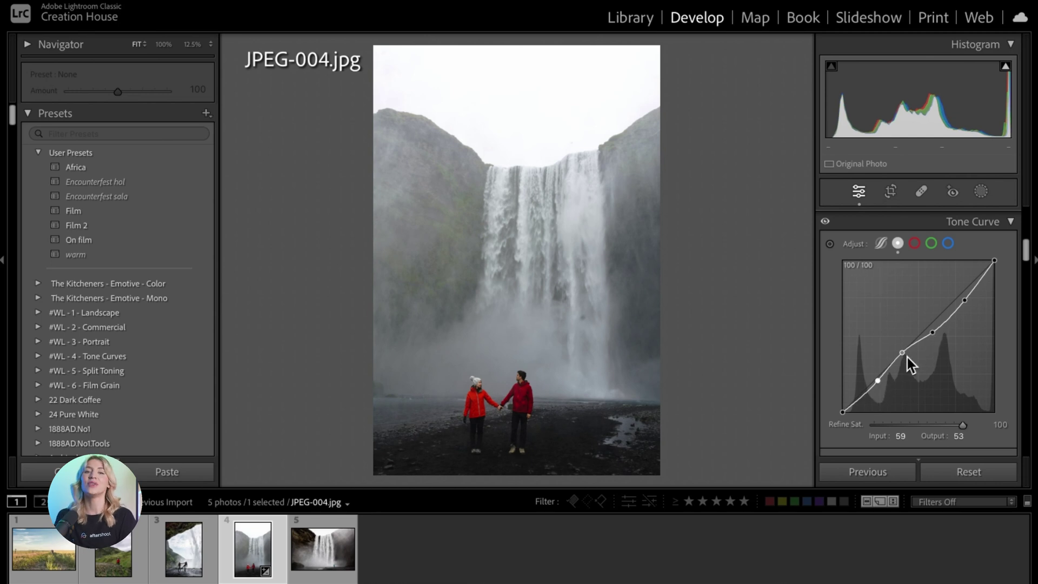
left_click_drag(930, 337, 923, 328)
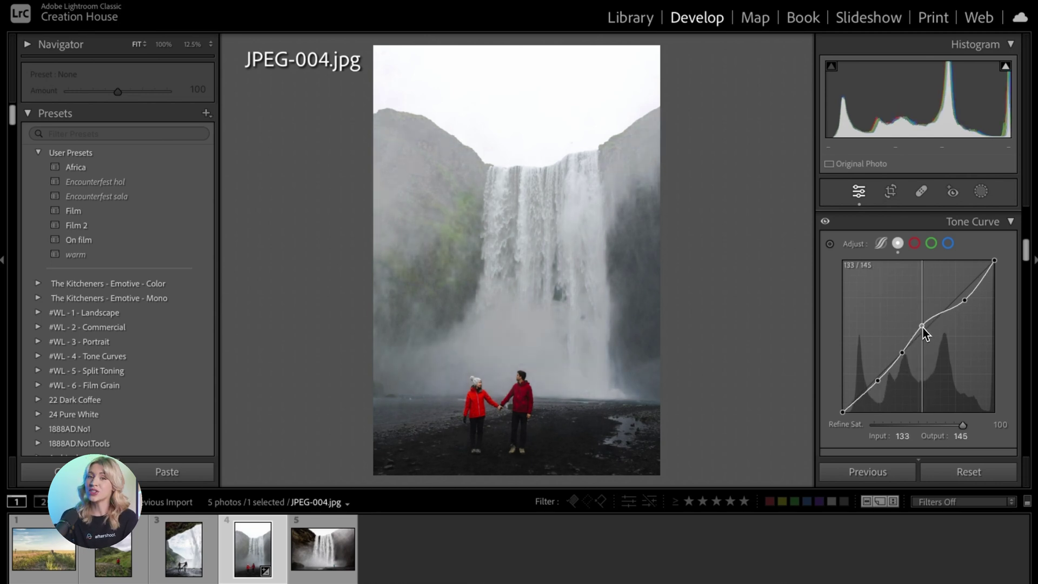
mouse_move(965, 299)
left_mouse_down()
mouse_move(950, 297)
mouse_move(959, 303)
left_mouse_up()
left_click_drag(878, 381, 878, 385)
Drag down on the waterfall with the Targeted Adjustment Tool to tone down its midtones and highlights.
scroll(832, 249, "down", 1)
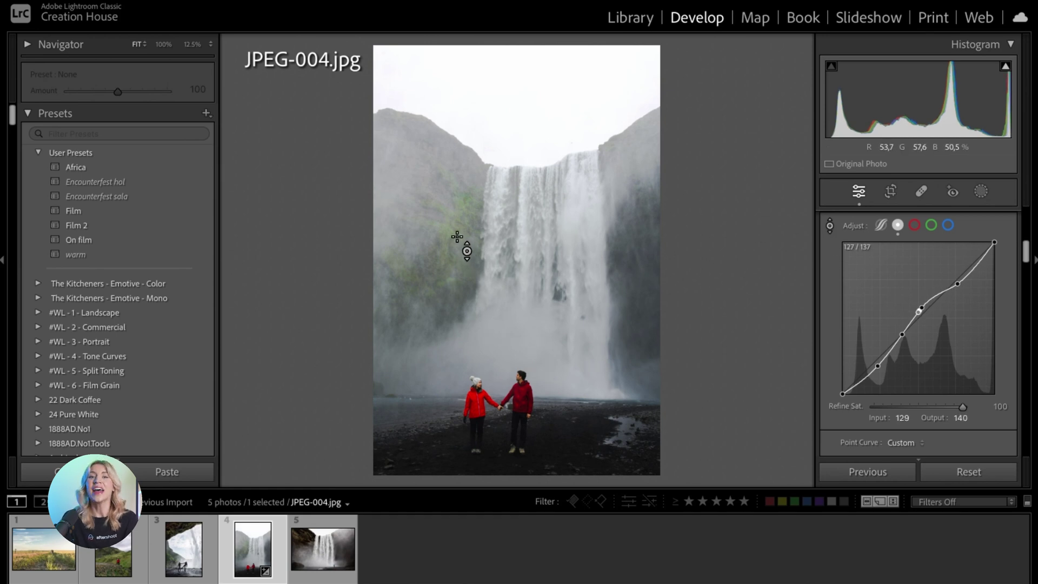
left_click_drag(457, 237, 457, 226)
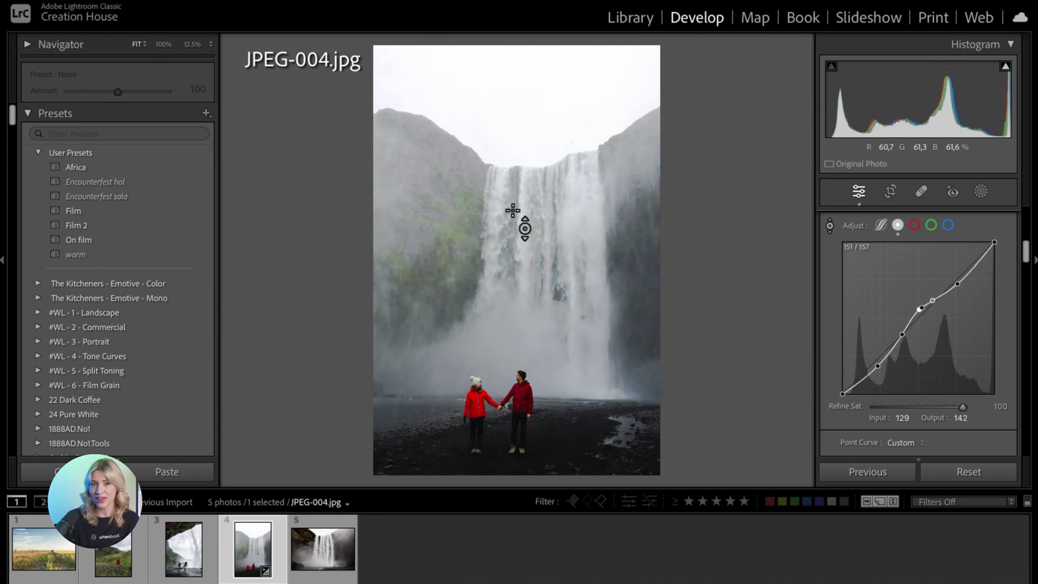
left_click_drag(521, 213, 520, 204)
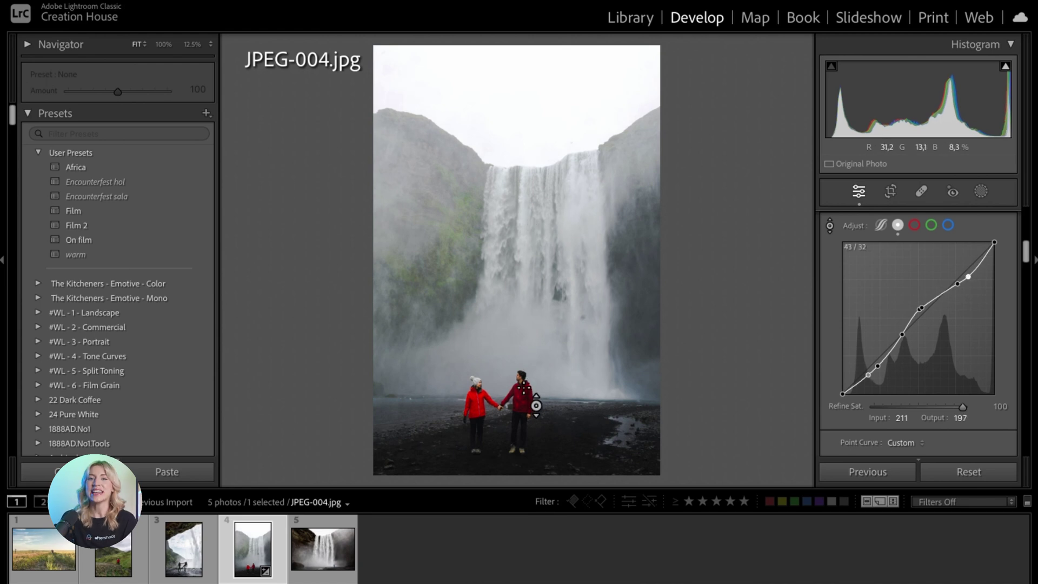
Darken the man's shadows and the dark ground, adding a new shadow point at 53/51.
left_click_drag(535, 405, 533, 405)
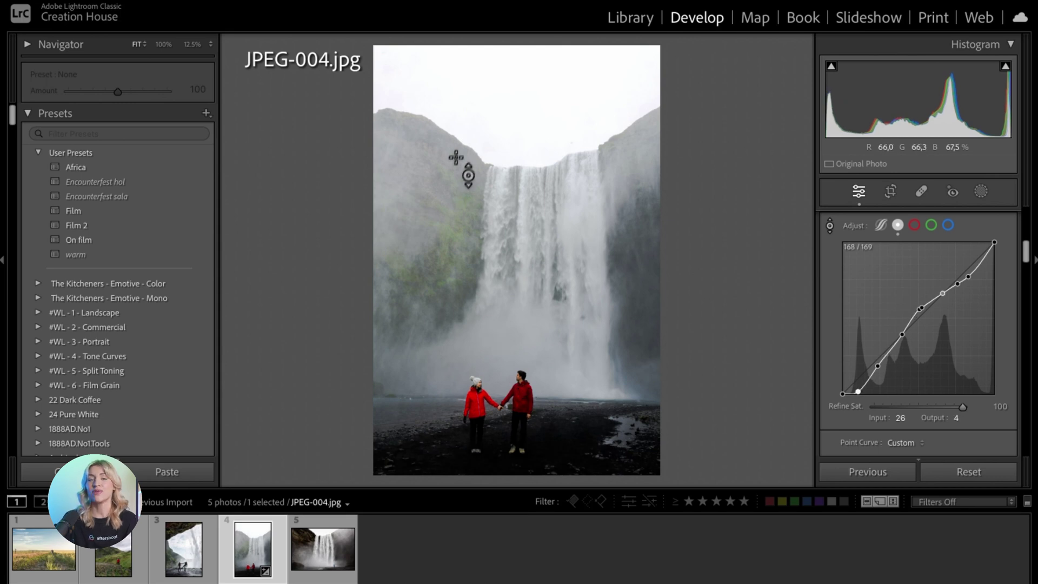
left_click(639, 246)
left_click_drag(639, 247, 640, 252)
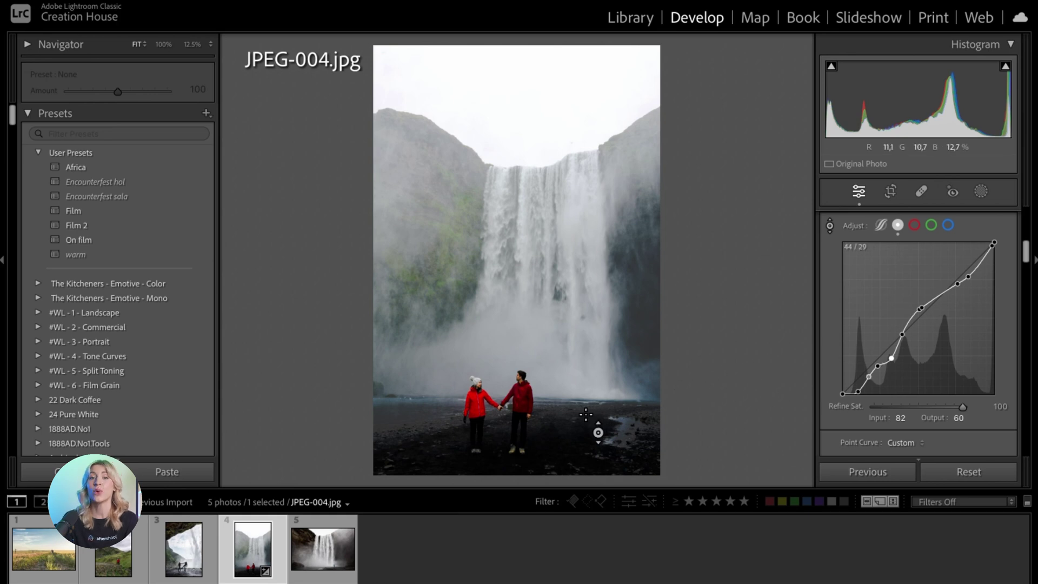
left_click_drag(586, 414, 586, 405)
Reset the photo's develop settings to a Linear curve, undo to compare, then redo the reset.
scroll(936, 365, "down", 3)
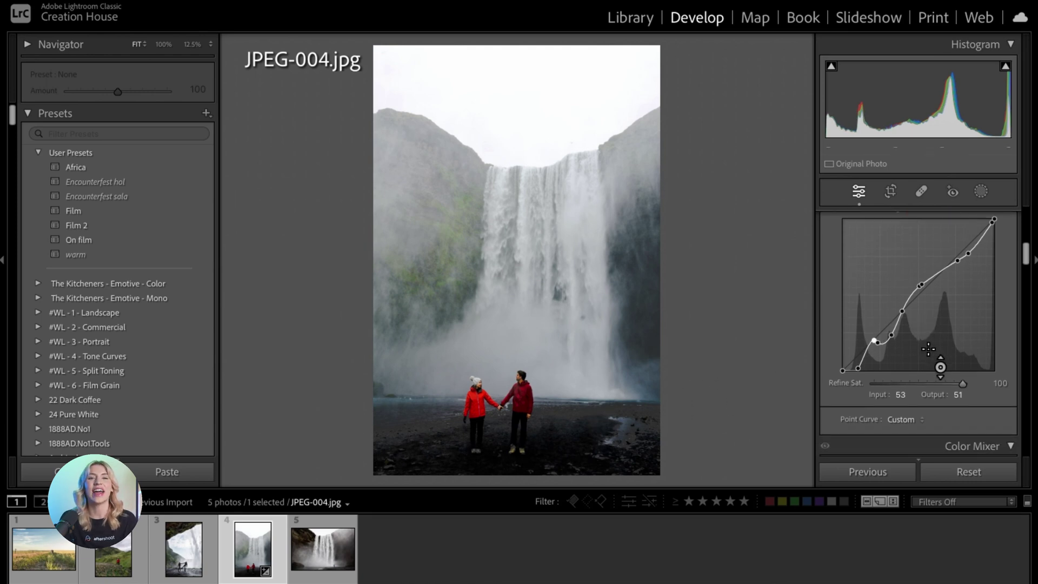
left_click(969, 472)
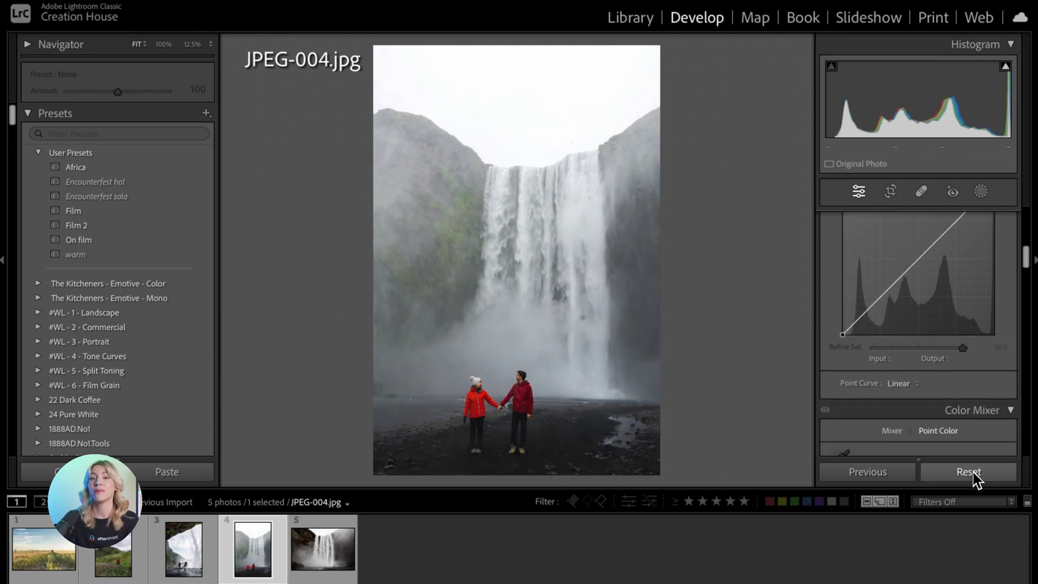
key("ctrl+z")
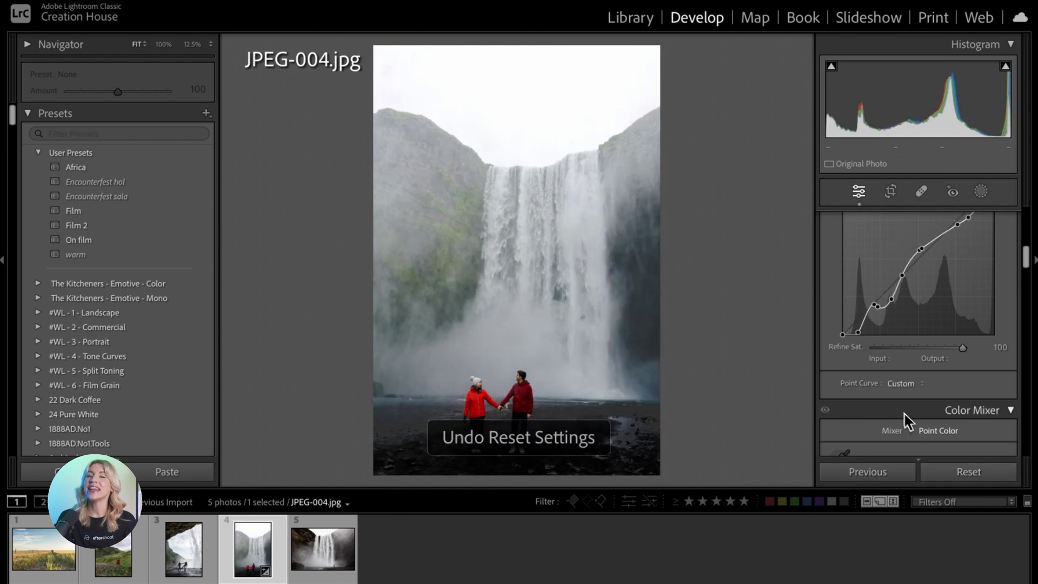
key("ctrl+shift+z")
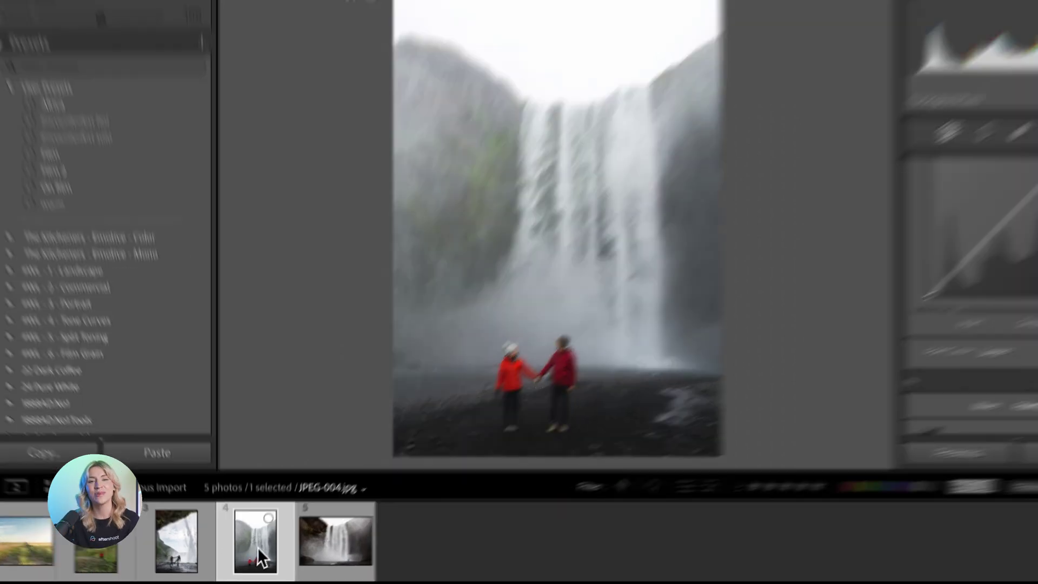
right_click(255, 557)
mouse_move(530, 439)
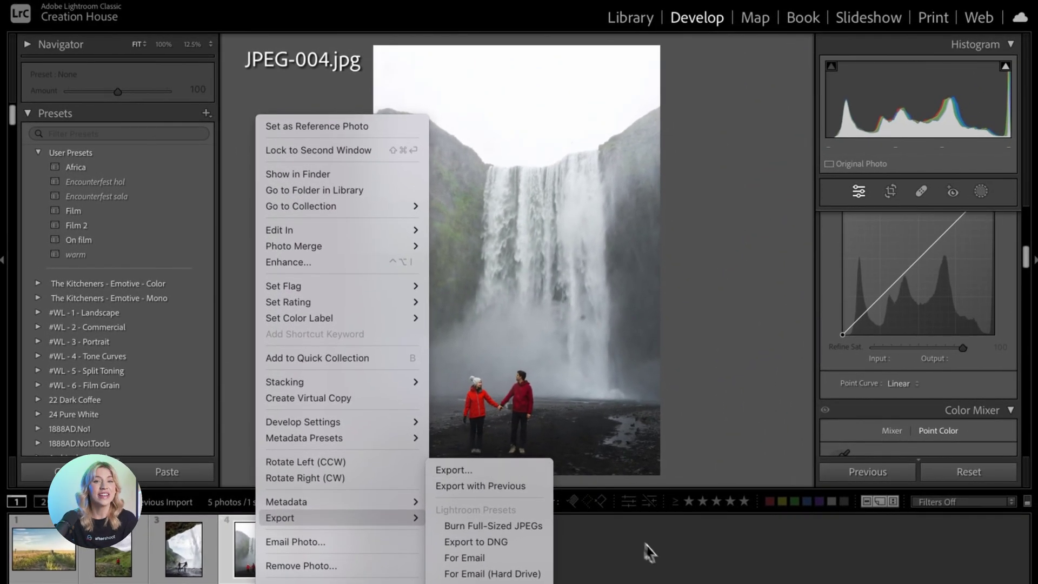
left_click(668, 564)
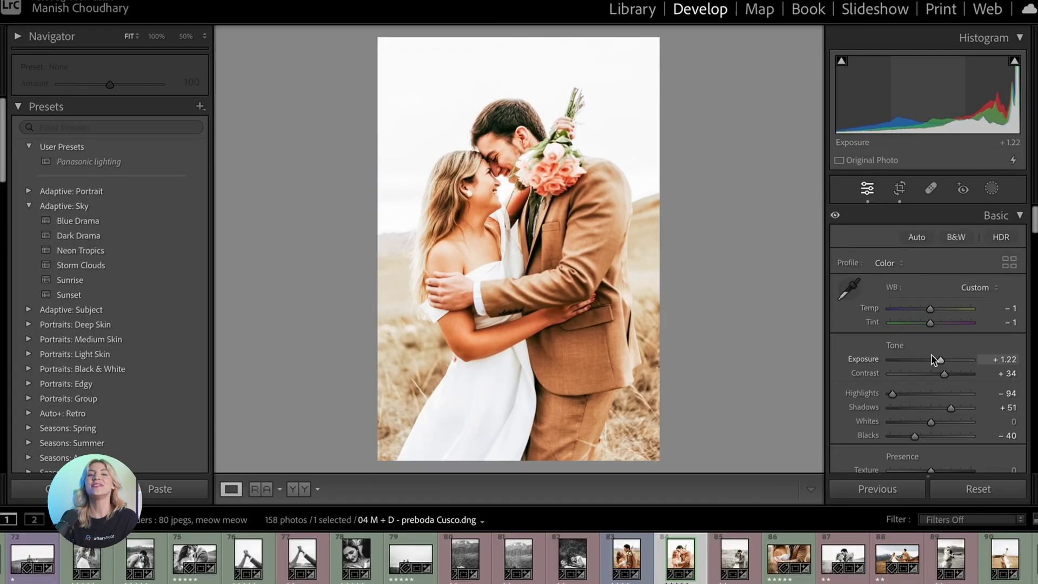
Lower the couple photo's exposure to +0.10 and save its settings to the file.
left_click_drag(940, 362, 930, 359)
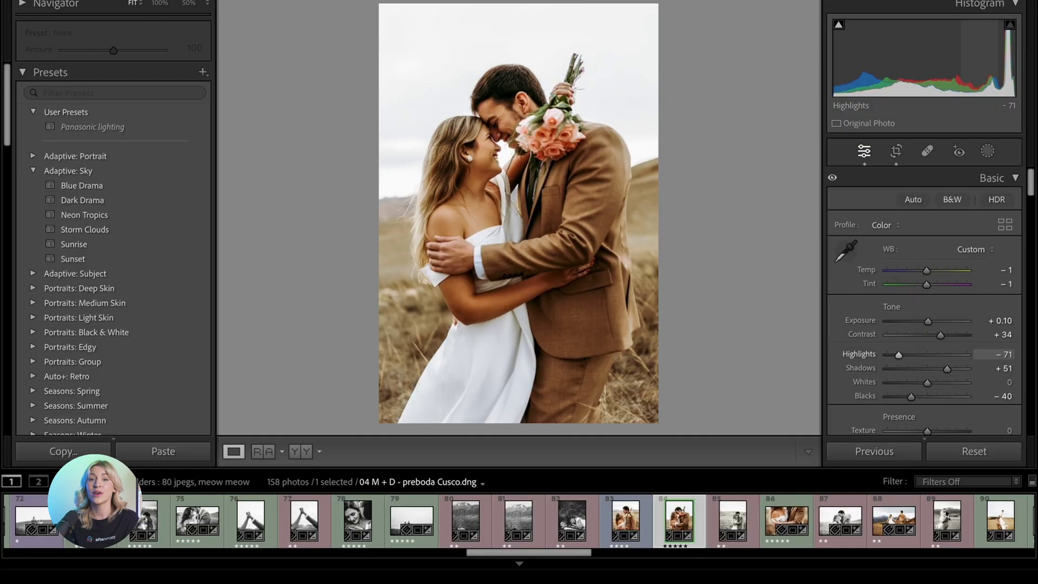
key("ctrl+s")
Confirm the metadata write, then add Sample.lrcat from recent catalogs and include its photos.
key("Return")
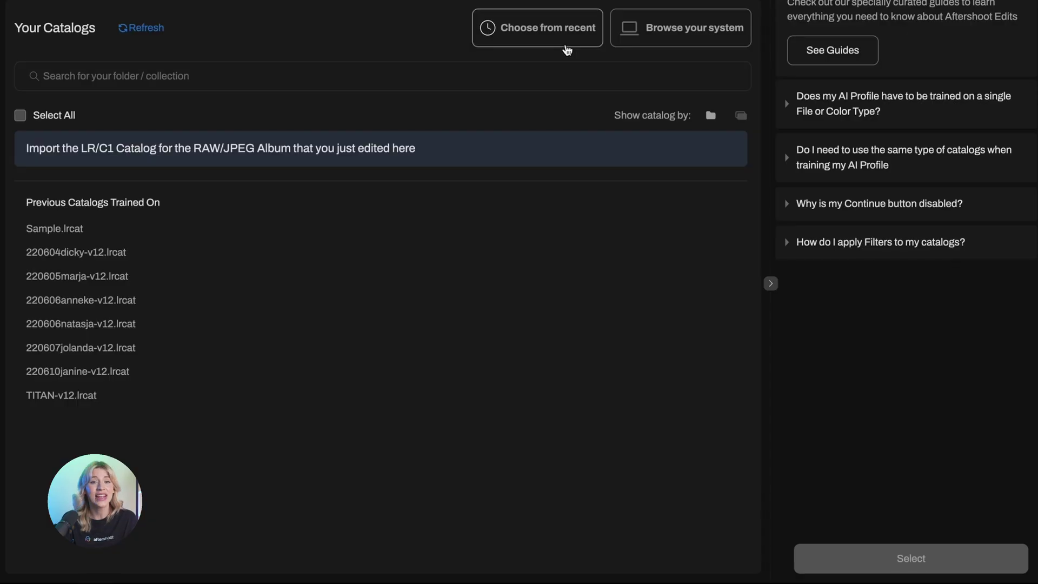
left_click(567, 50)
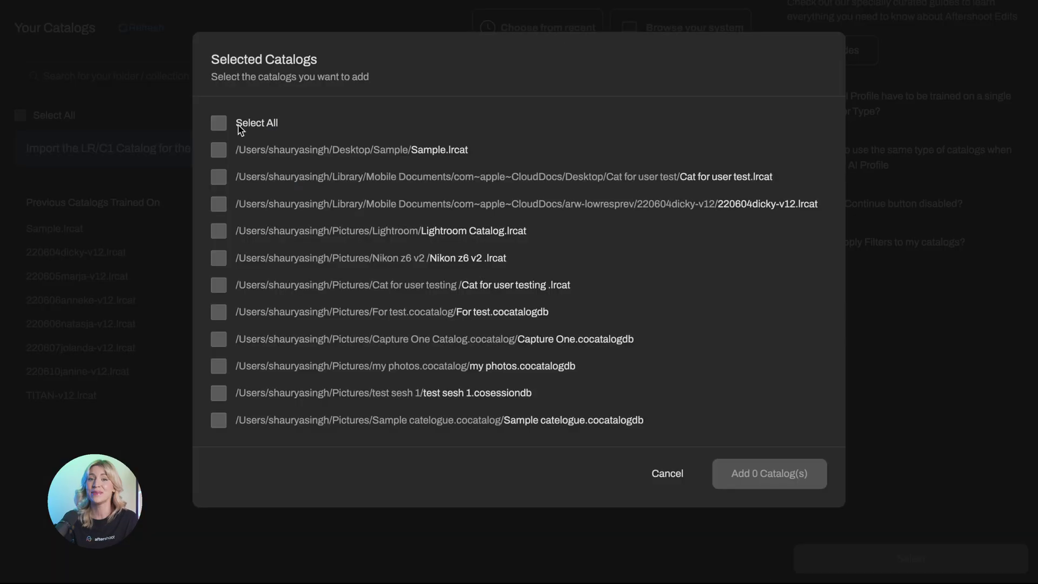
left_click(238, 146)
left_click(767, 472)
left_click(41, 163)
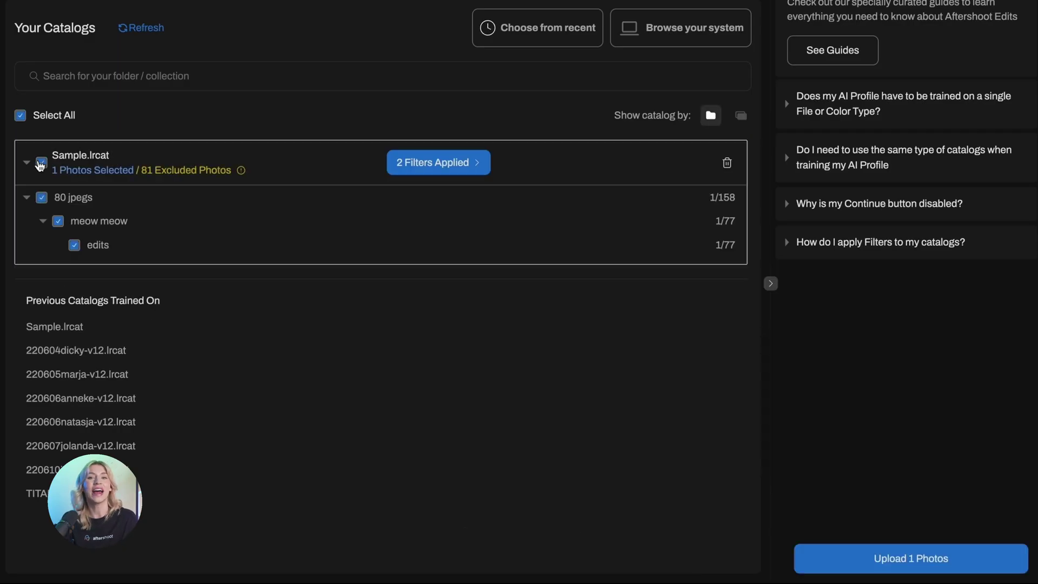
Apply the photo filters and upload the 77 selected photos.
left_click(438, 162)
left_click(876, 543)
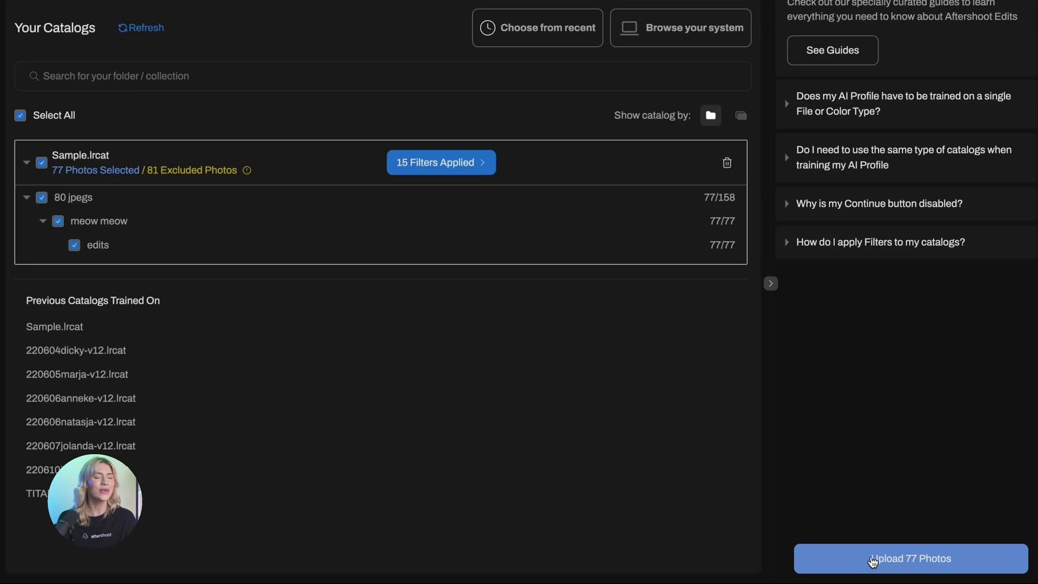
left_click(874, 560)
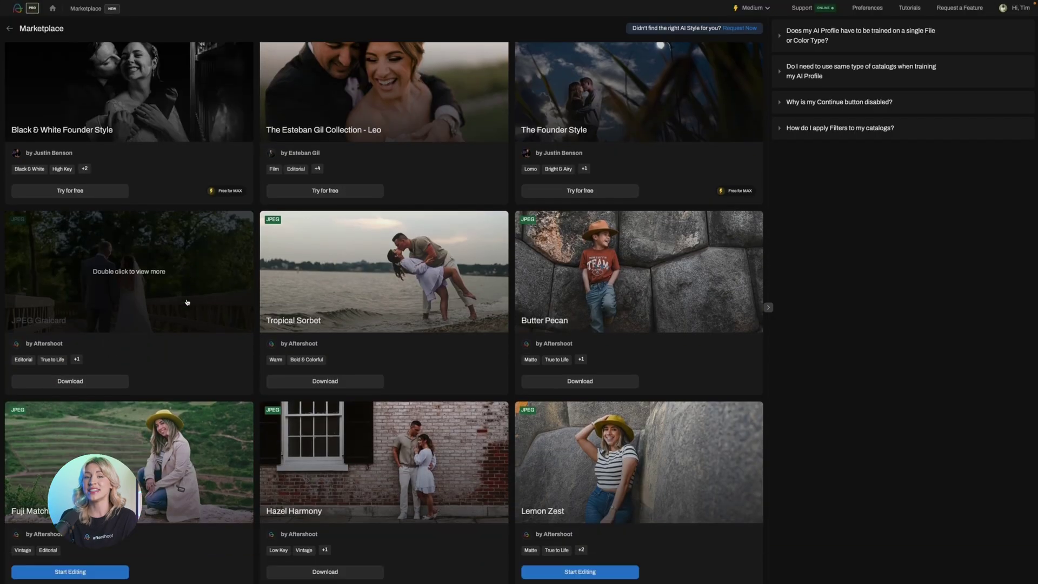
scroll(186, 302, "down", 4)
scroll(347, 262, "down", 4)
Compare Tropical Sorbet's before/after samples, then choose Almond Twist as the AI profile.
scroll(412, 374, "up", 9)
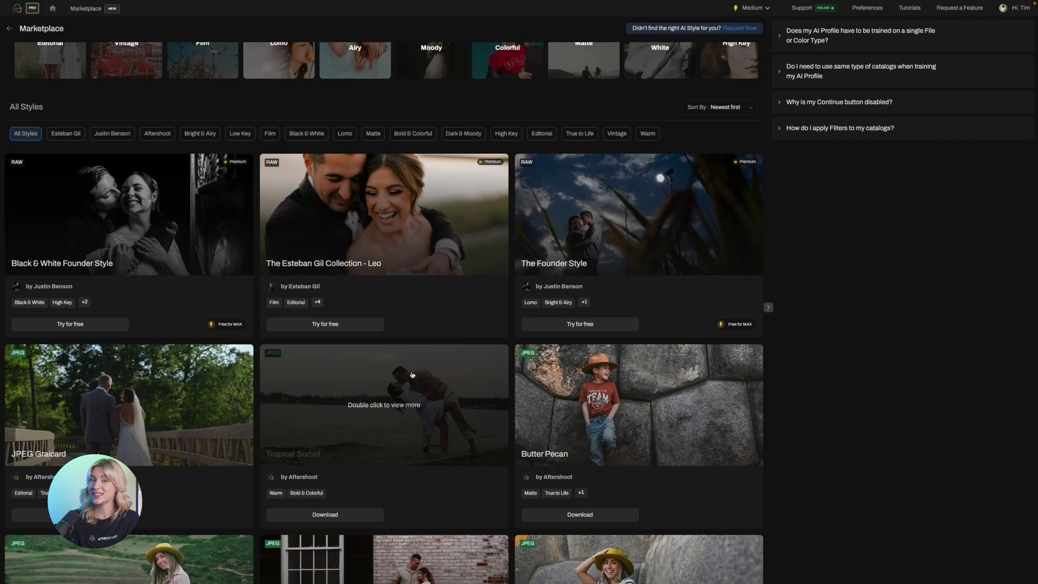
double_click(386, 393)
scroll(217, 324, "down", 7)
left_click_drag(201, 299, 350, 297)
scroll(204, 363, "down", 10)
left_click_drag(201, 242, 1, 259)
scroll(379, 378, "up", 17)
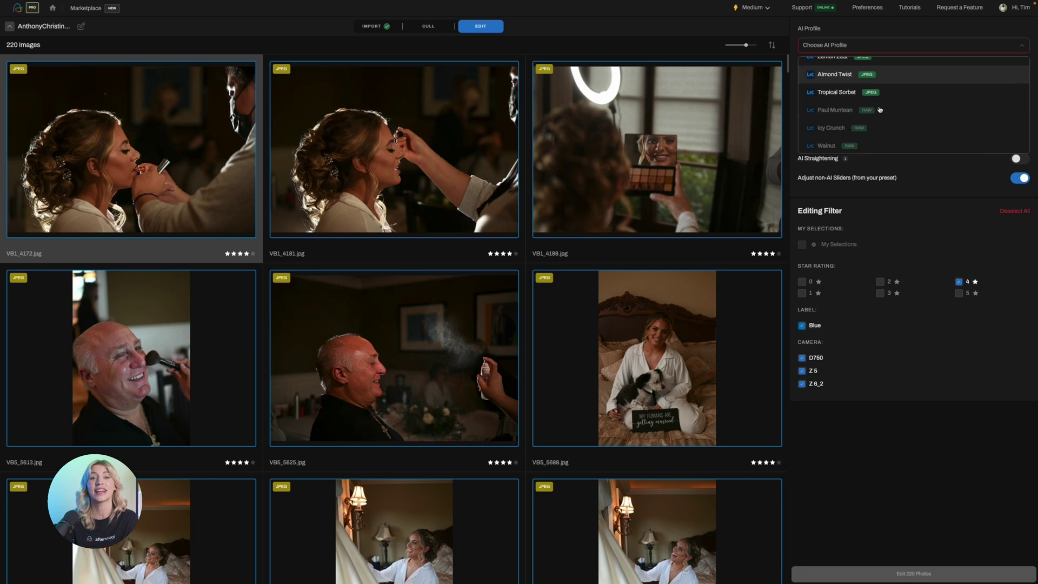
left_click(889, 120)
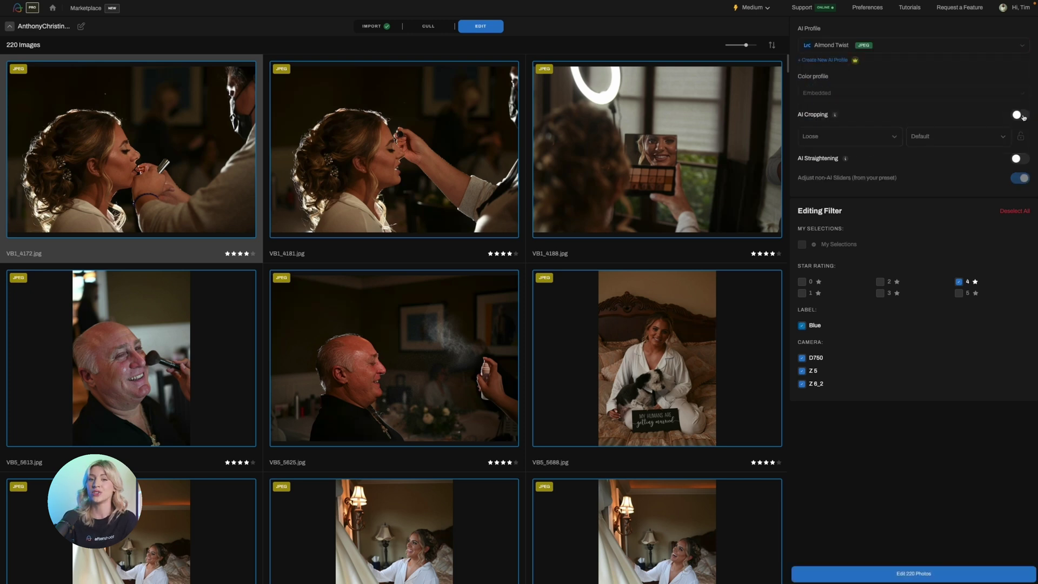